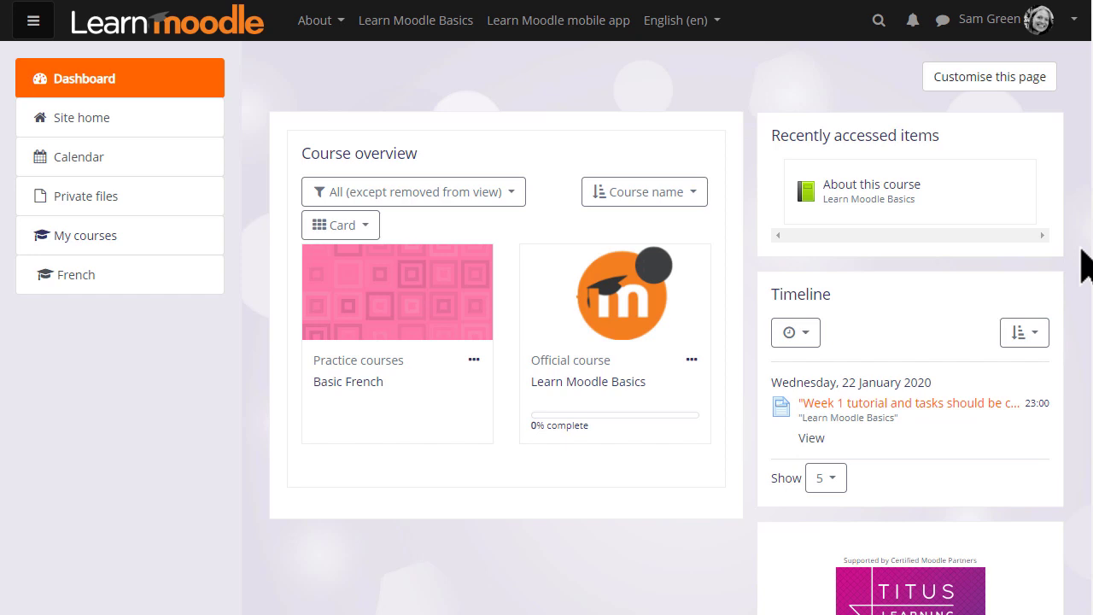
Enter Customise this page mode and drag Recently accessed items above Course overview.
{"action": "left_click", "coordinate": [1065, 35]}
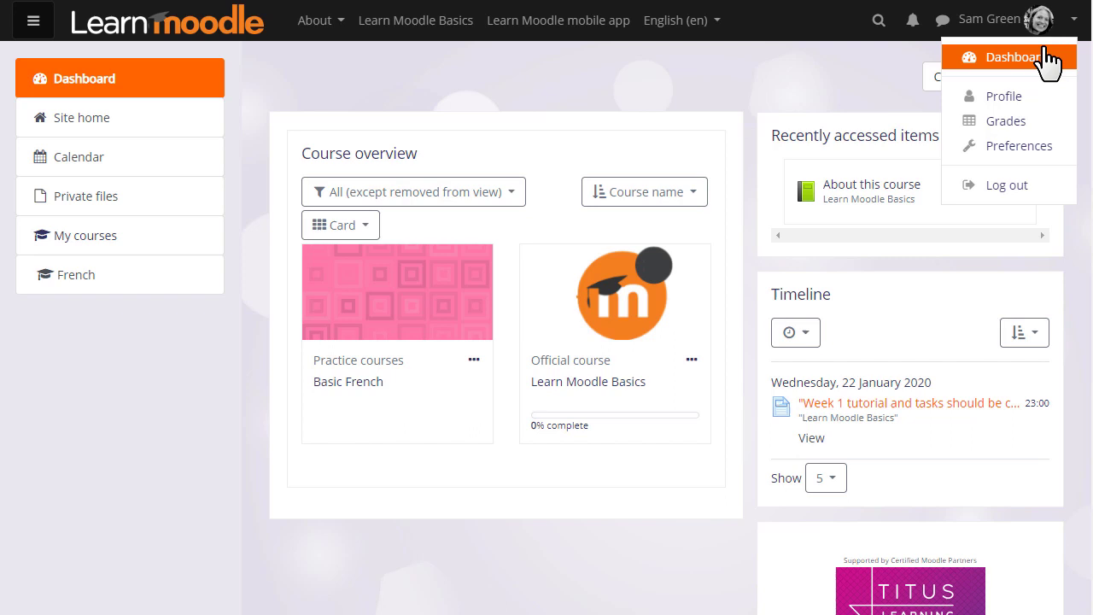
{"action": "left_click", "coordinate": [1065, 24]}
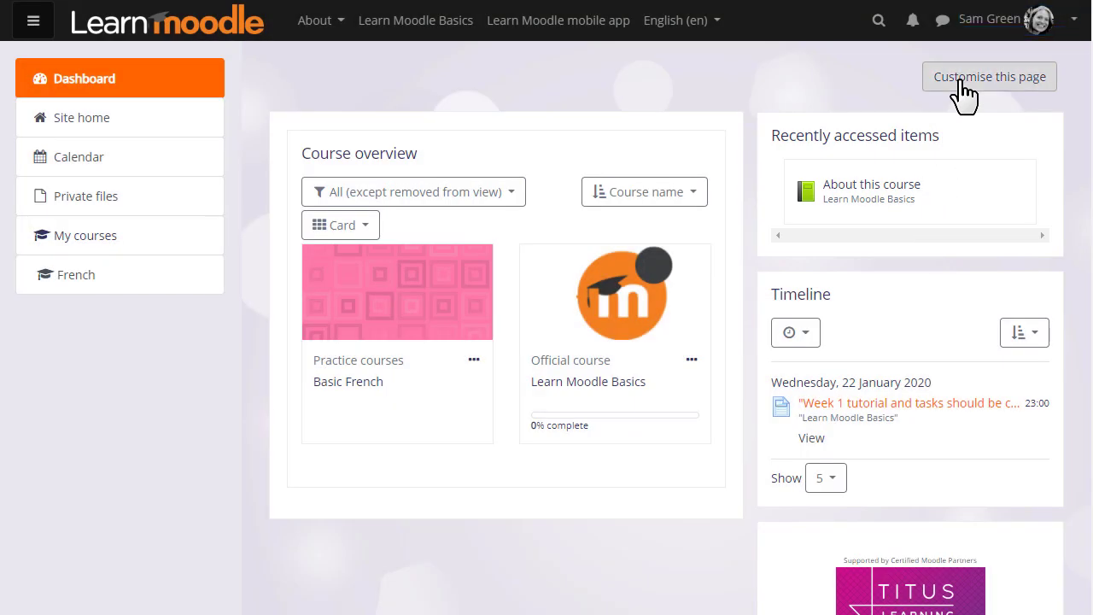
{"action": "left_click", "coordinate": [961, 83]}
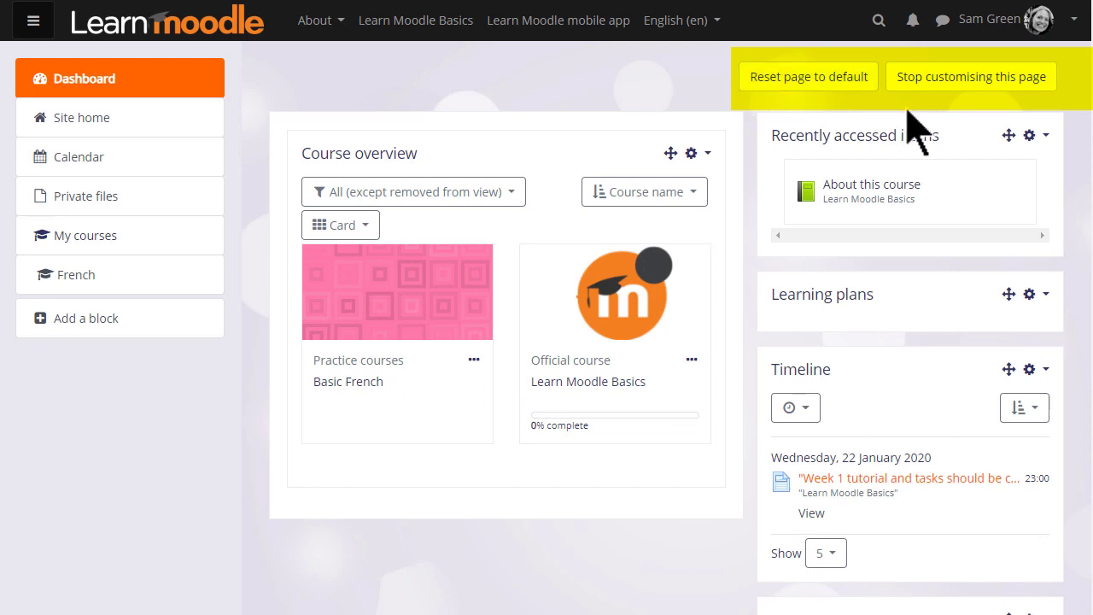
{"action": "left_click_drag", "start_coordinate": [1008, 135], "coordinate": [524, 139]}
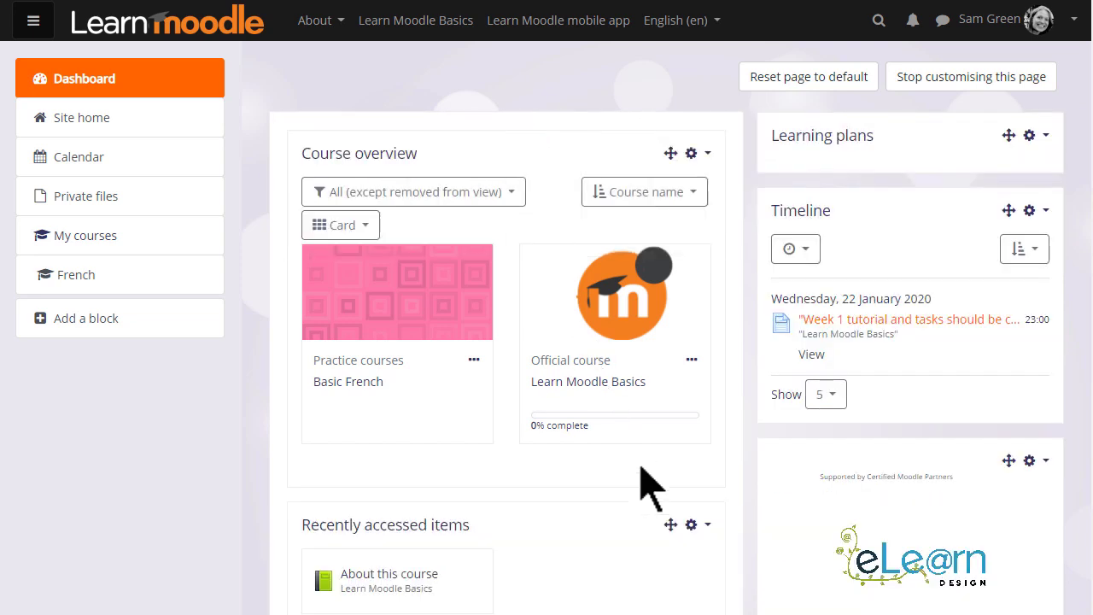
{"action": "mouse_move", "coordinate": [671, 524]}
{"action": "left_mouse_down"}
{"action": "mouse_move", "coordinate": [682, 173]}
{"action": "mouse_move", "coordinate": [672, 141]}
{"action": "left_mouse_up"}
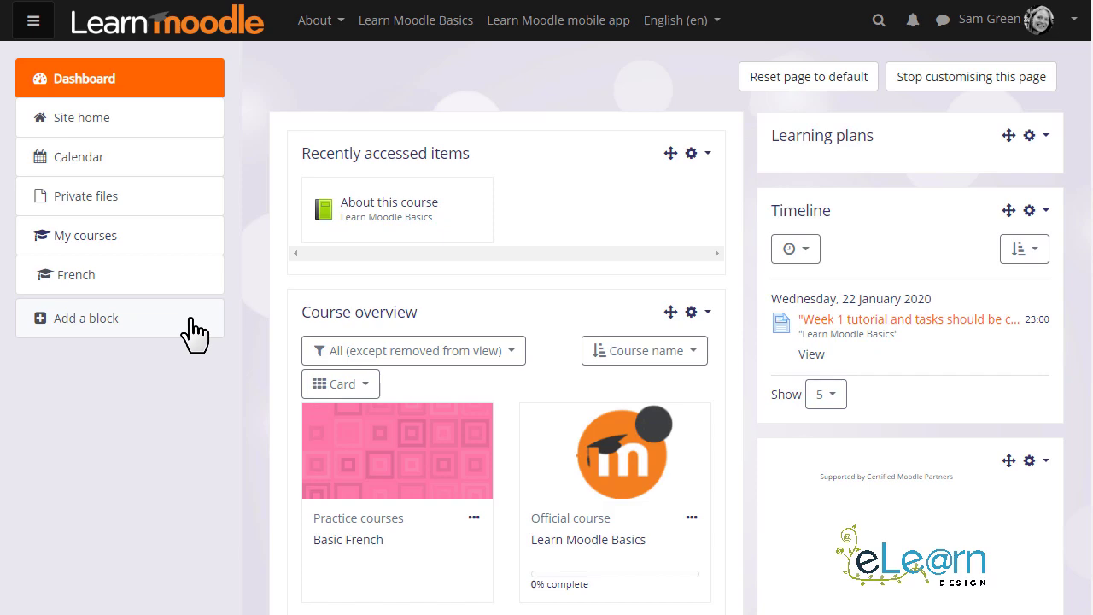
Open Add a block in the left column to list available block types.
{"action": "left_click", "coordinate": [193, 329]}
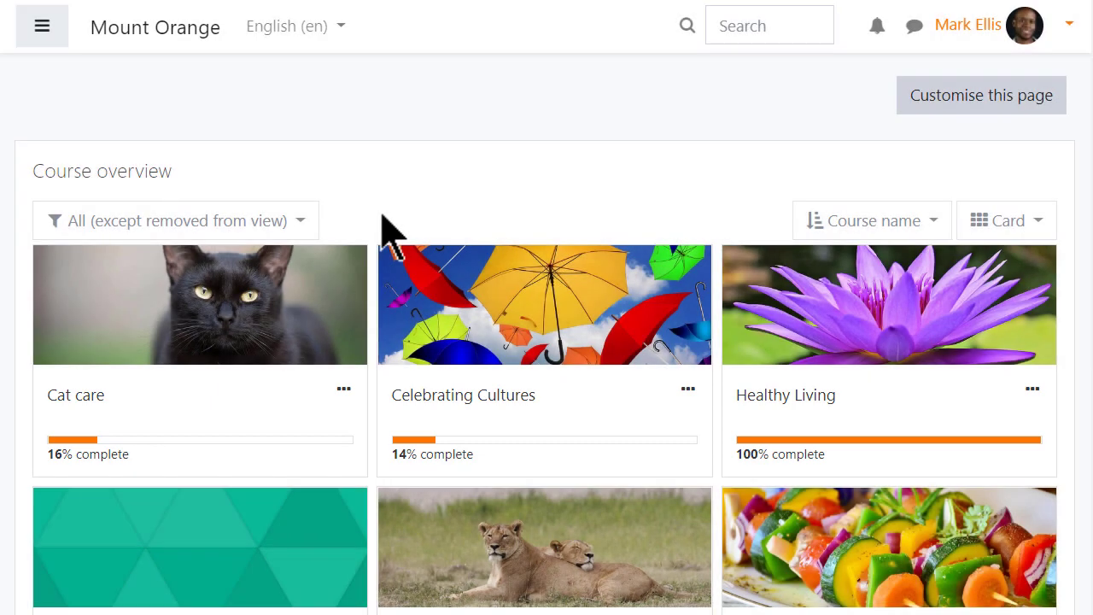
Check the course status filters, then remove the Cat care course from view.
{"action": "left_click", "coordinate": [304, 223]}
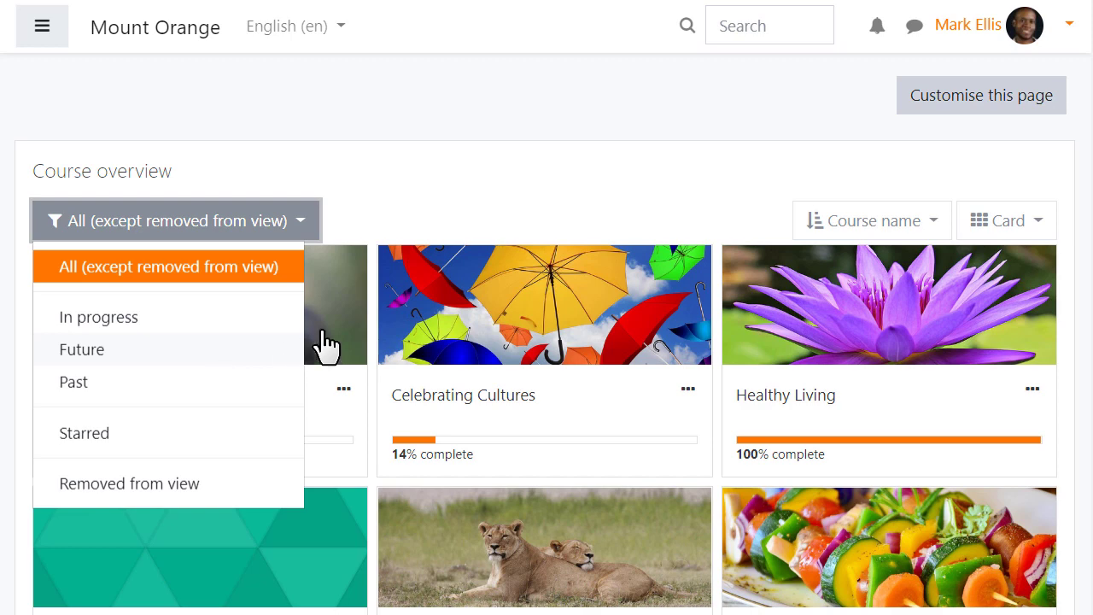
{"action": "key", "text": "Escape"}
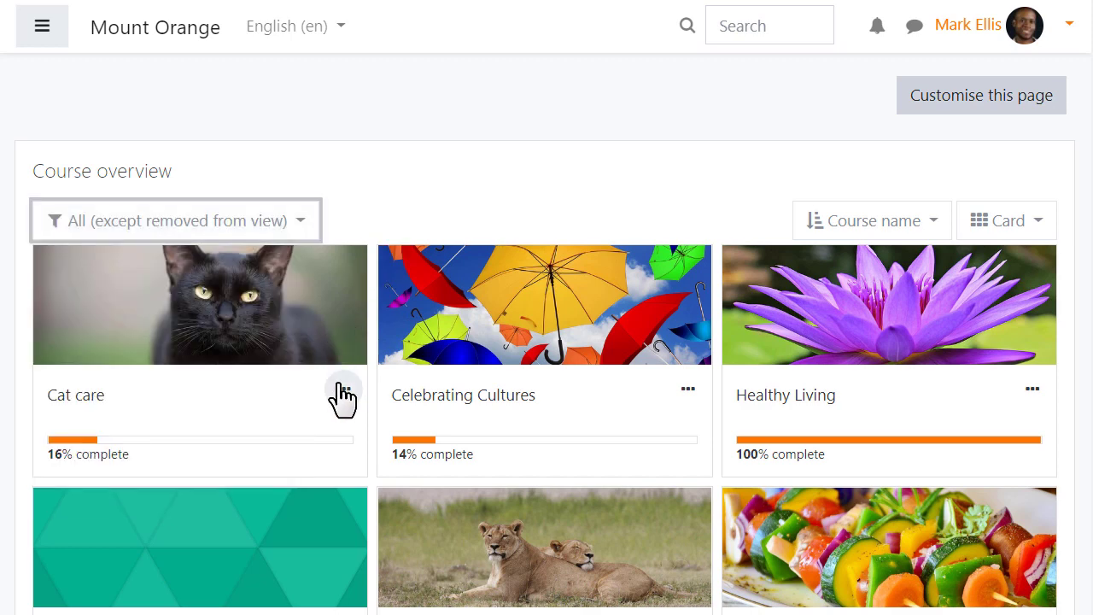
{"action": "left_click", "coordinate": [342, 389]}
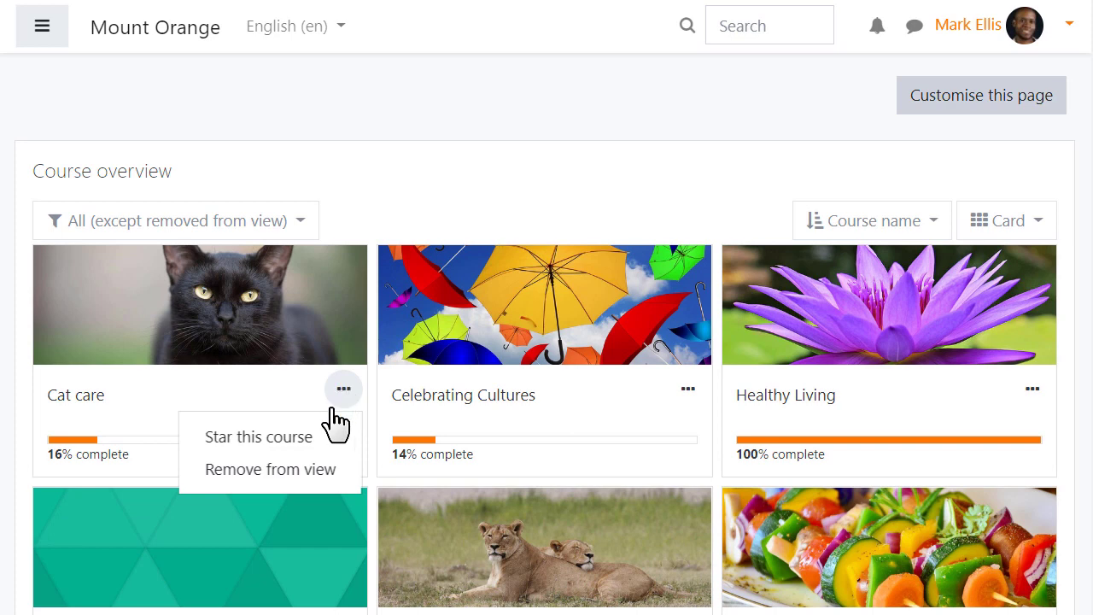
{"action": "left_click", "coordinate": [329, 471]}
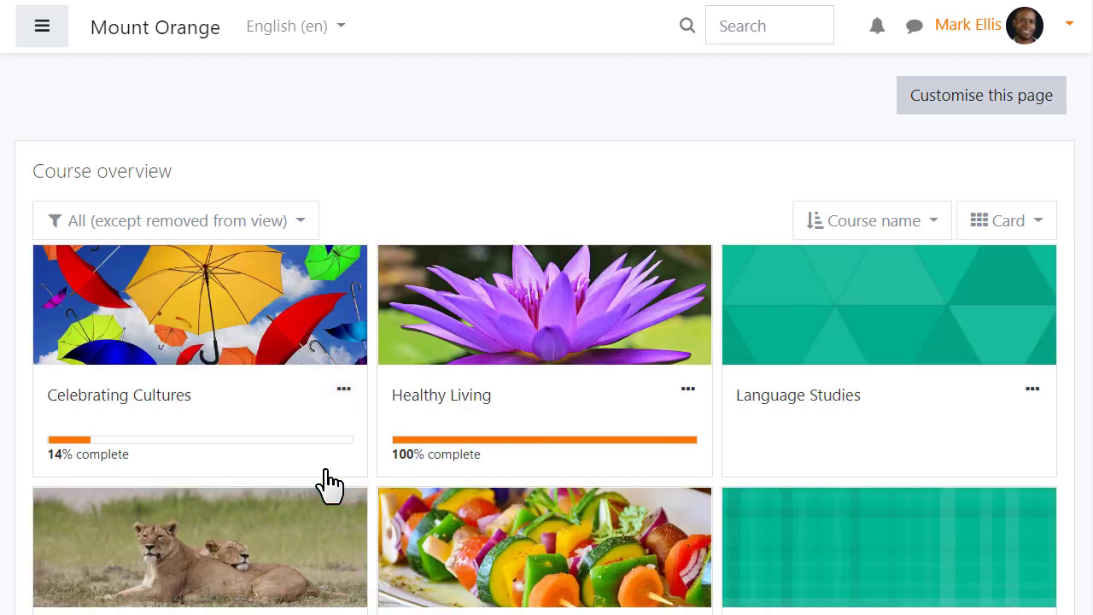
Review the course status filter options and bring up the course sort choices.
{"action": "left_click", "coordinate": [295, 224]}
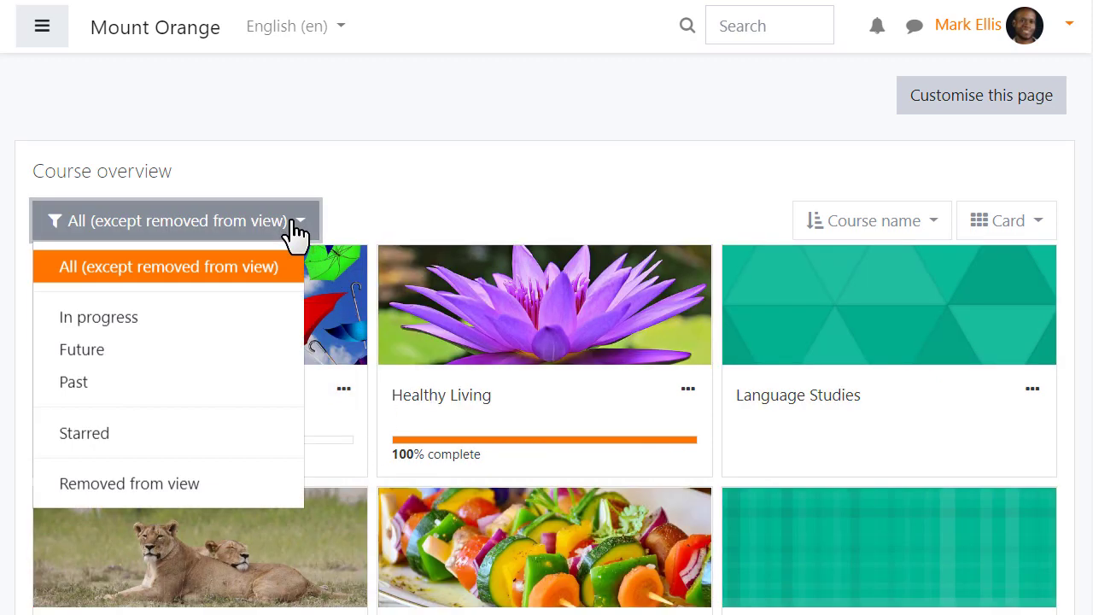
{"action": "left_click", "coordinate": [231, 496]}
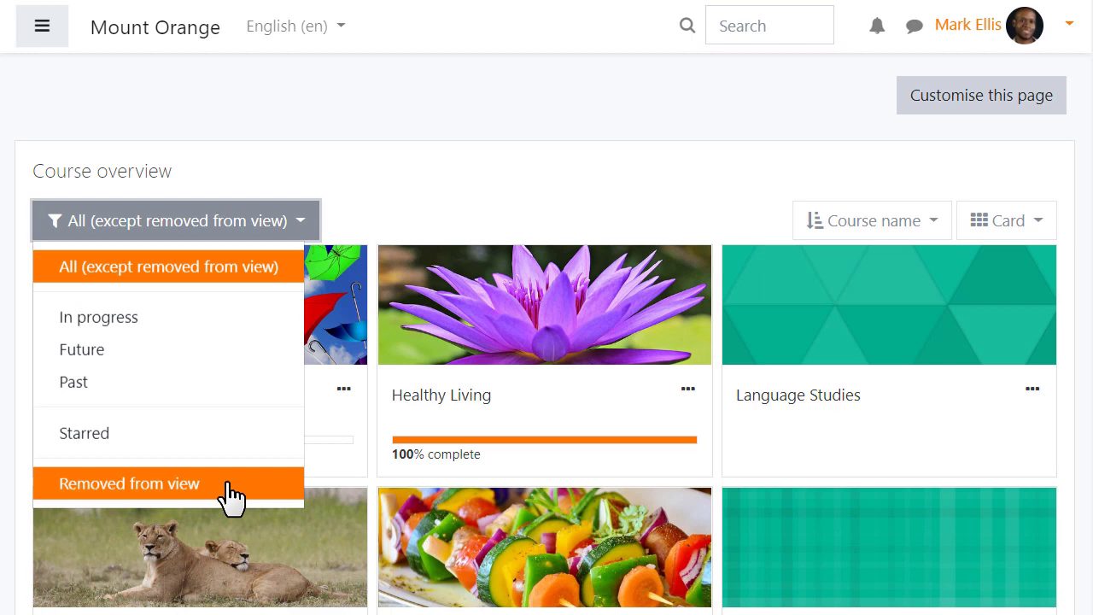
{"action": "left_click", "coordinate": [890, 239]}
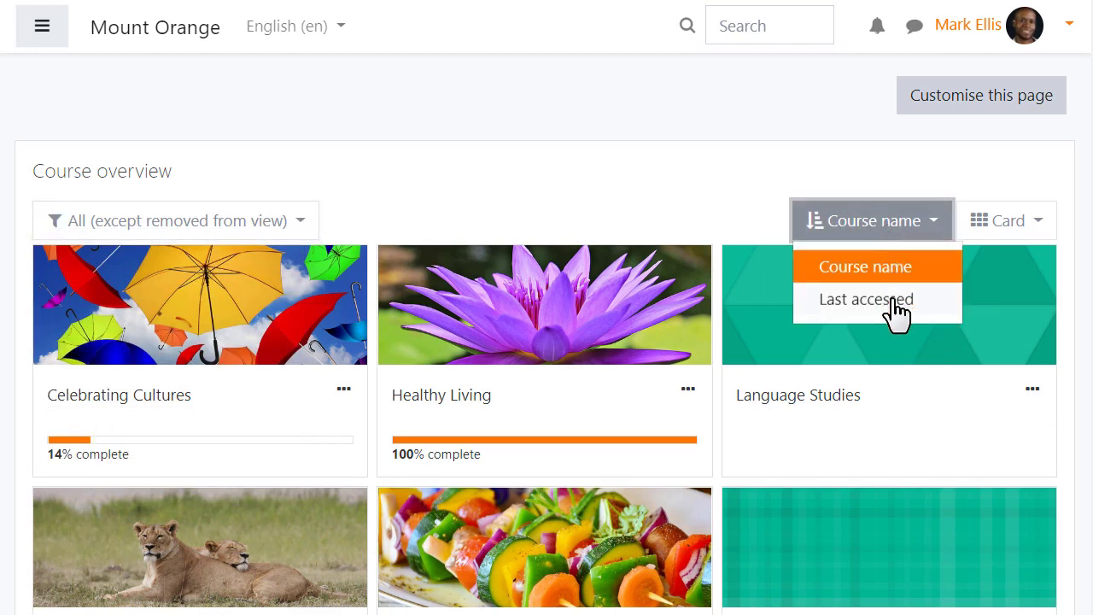
Keep sorting by course name and switch the layout from List to Summary.
{"action": "left_click", "coordinate": [918, 234]}
{"action": "left_click", "coordinate": [1040, 243]}
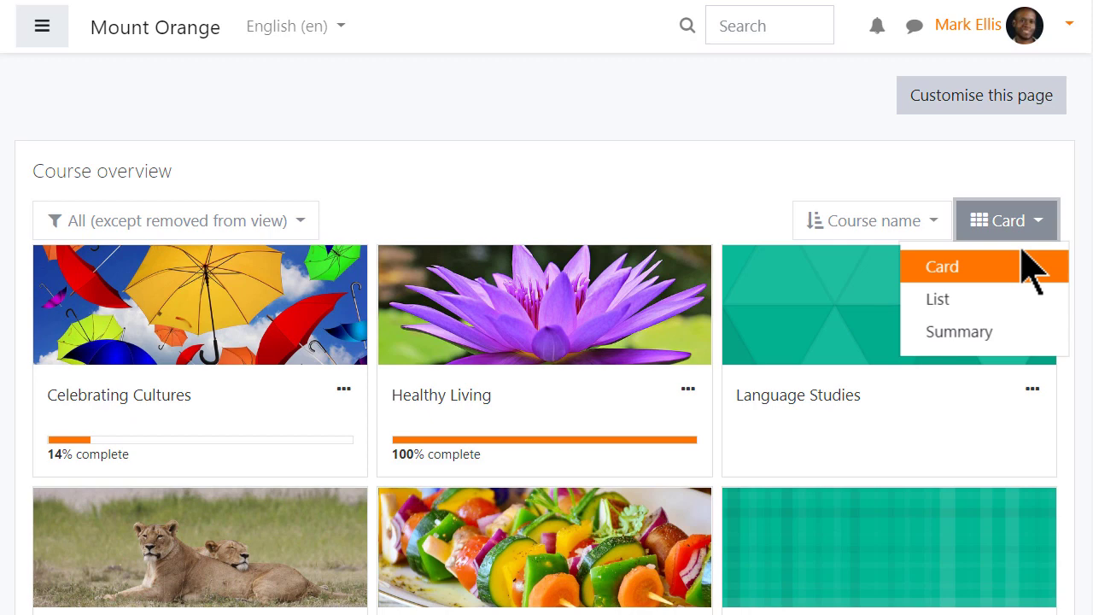
{"action": "left_click", "coordinate": [939, 301]}
{"action": "left_click", "coordinate": [1037, 244]}
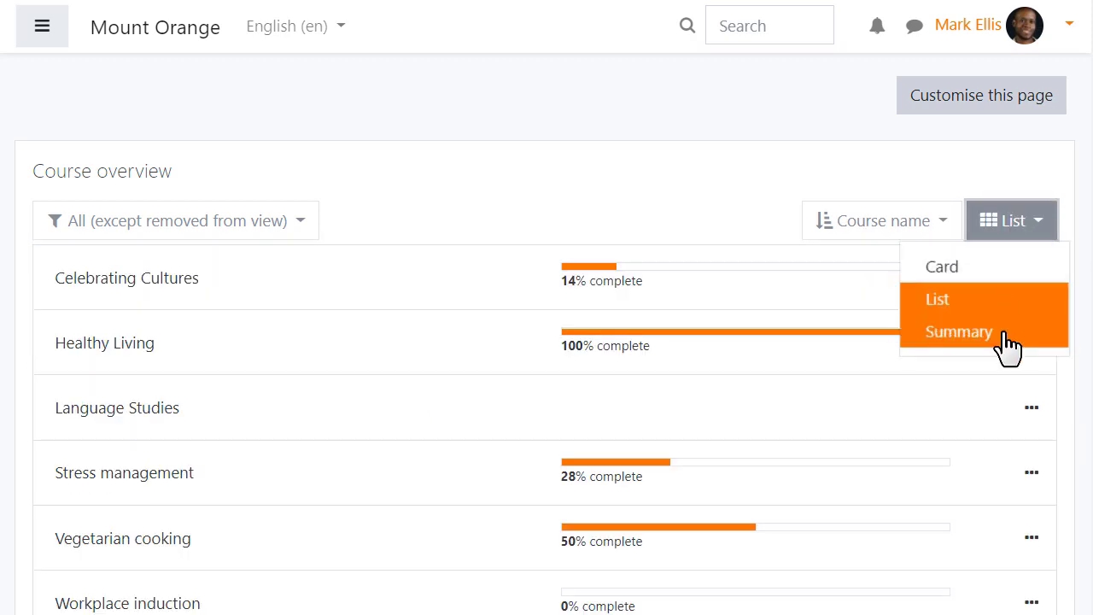
{"action": "left_click", "coordinate": [1008, 338]}
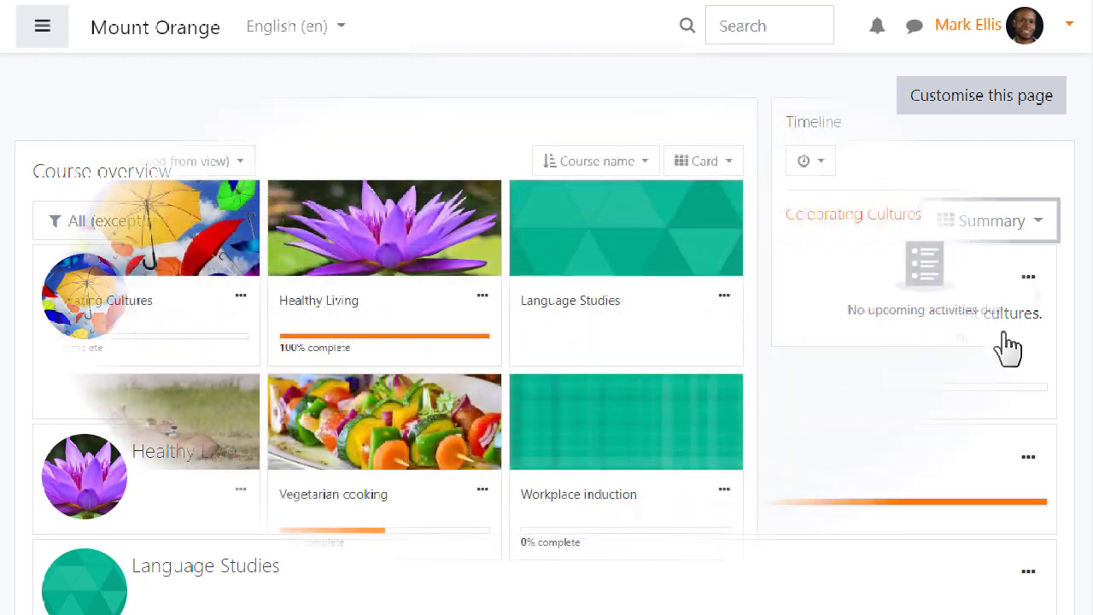
Filter the Timeline to Next 30 days and sort its activities by dates.
{"action": "left_click", "coordinate": [822, 175]}
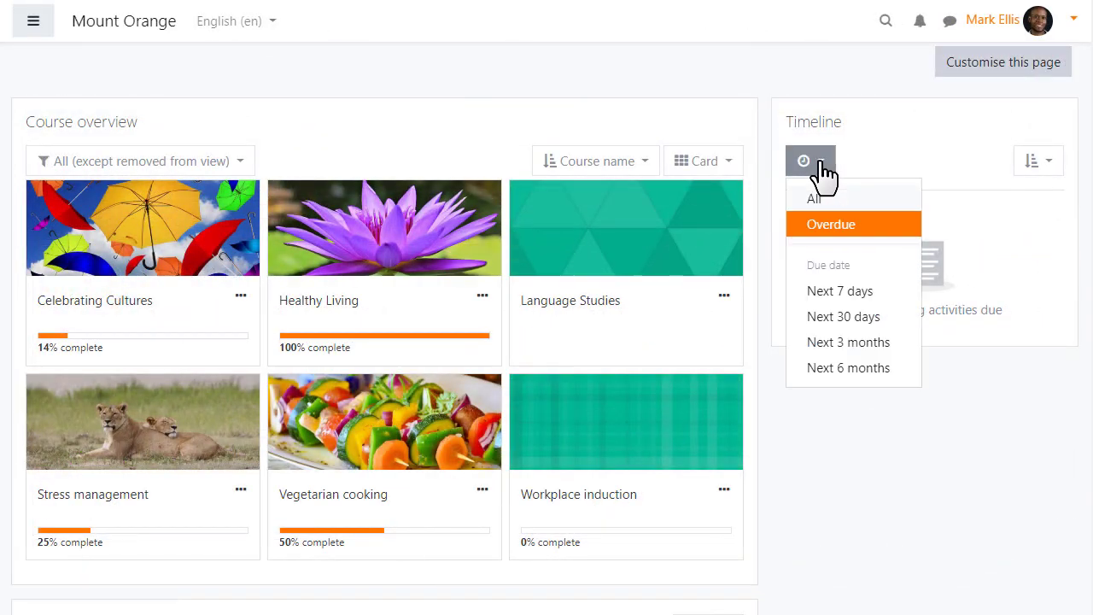
{"action": "left_click", "coordinate": [834, 318]}
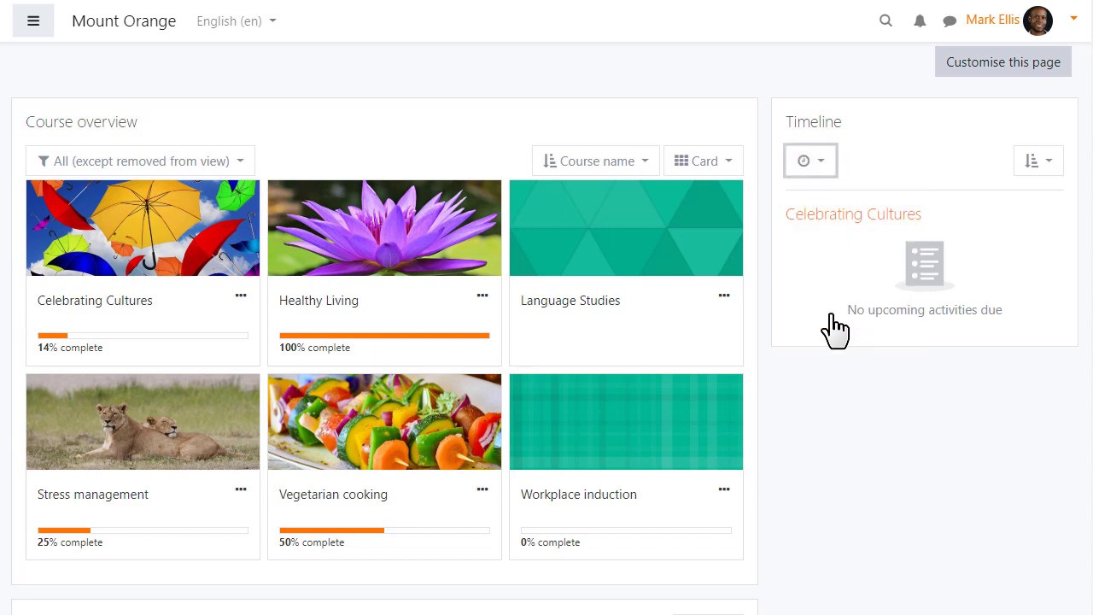
{"action": "left_click", "coordinate": [1031, 162]}
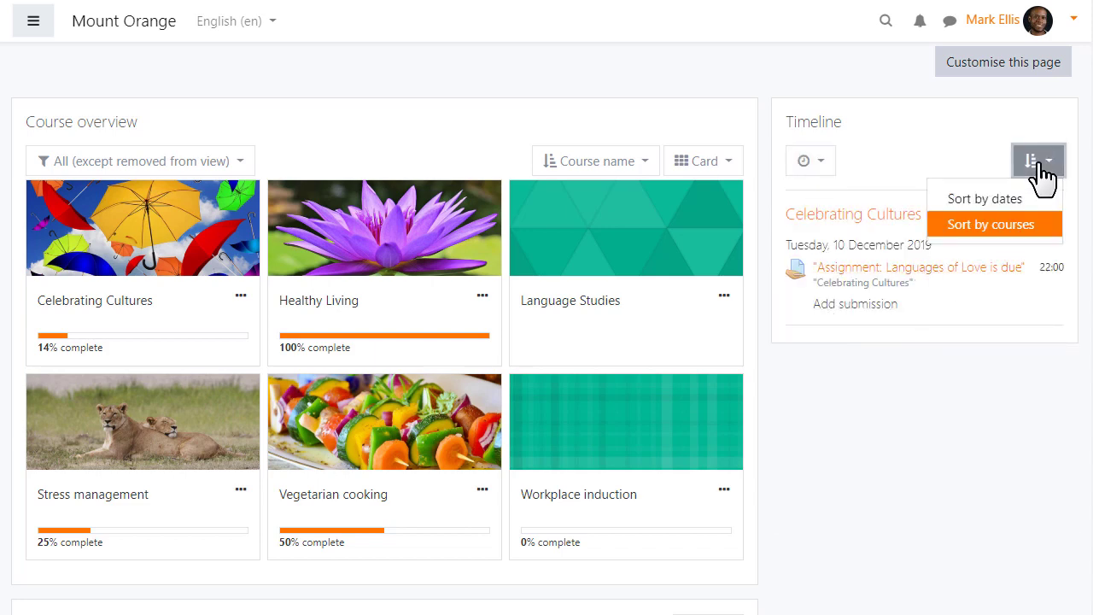
{"action": "left_click", "coordinate": [984, 199]}
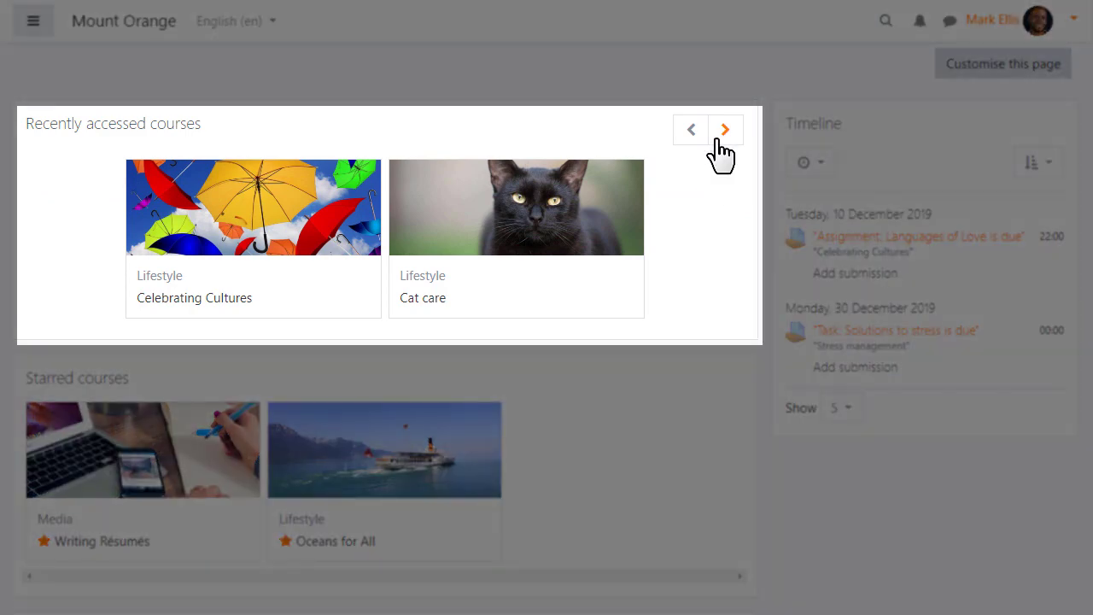
{"action": "left_click", "coordinate": [724, 132]}
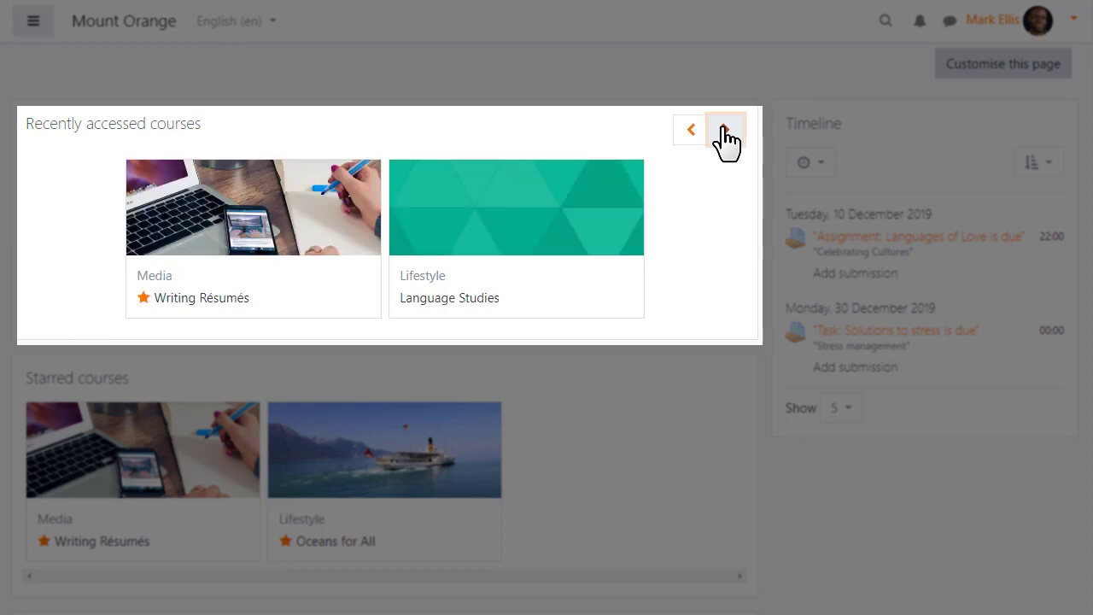
{"action": "left_click", "coordinate": [691, 131]}
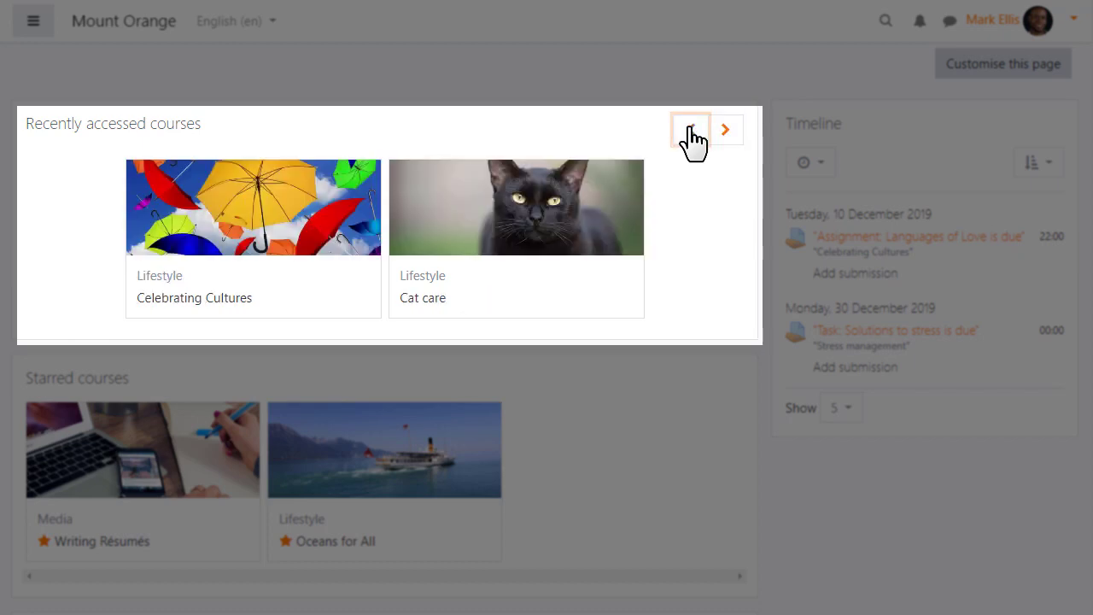